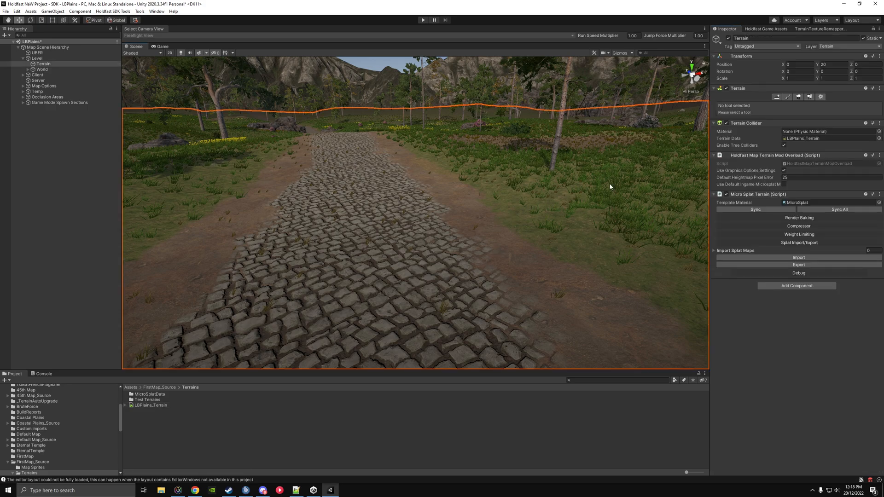
# Duplicate the LBPlains_Terrain terrain data asset and name the copy LBPlains_Terrain backup.
pyautogui.click(823, 139)
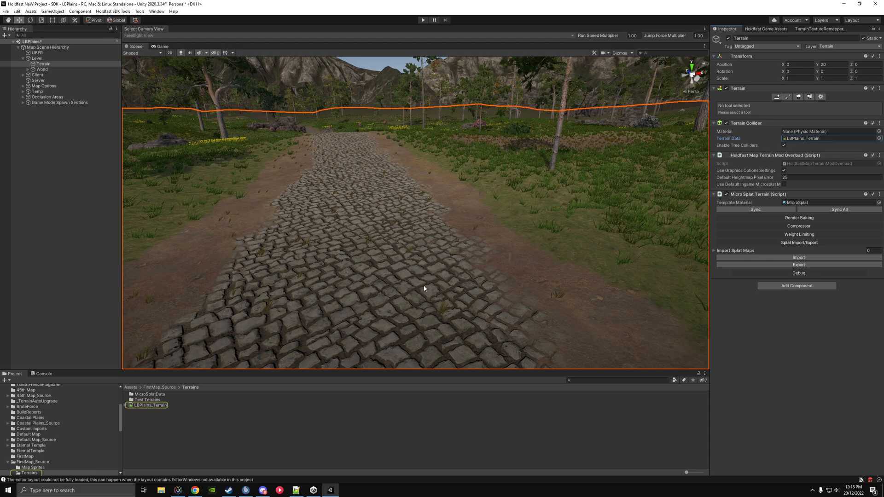
pyautogui.click(144, 407)
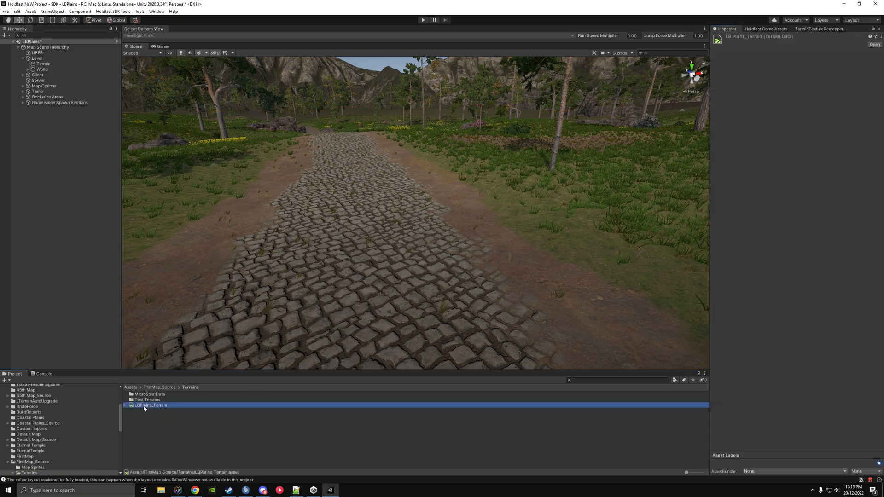
pyautogui.hotkey('ctrl', 'd')
pyautogui.click(173, 404)
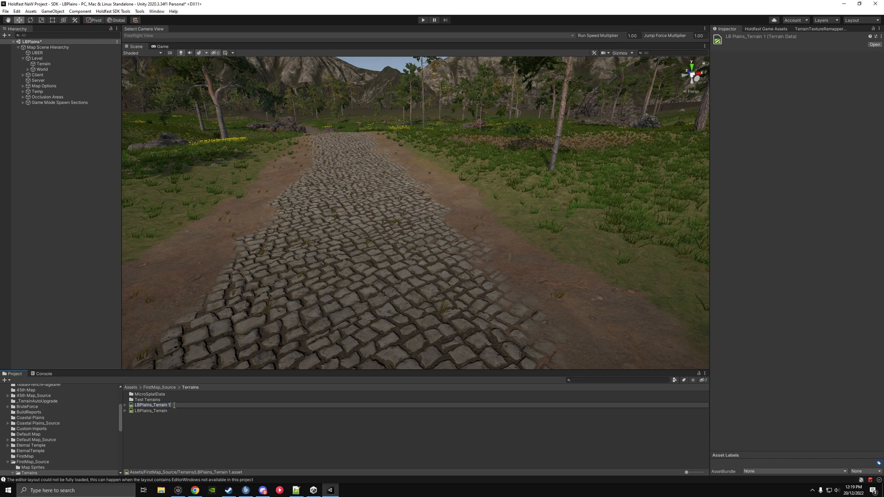
pyautogui.write('backup')
pyautogui.press('Return')
pyautogui.click(164, 411)
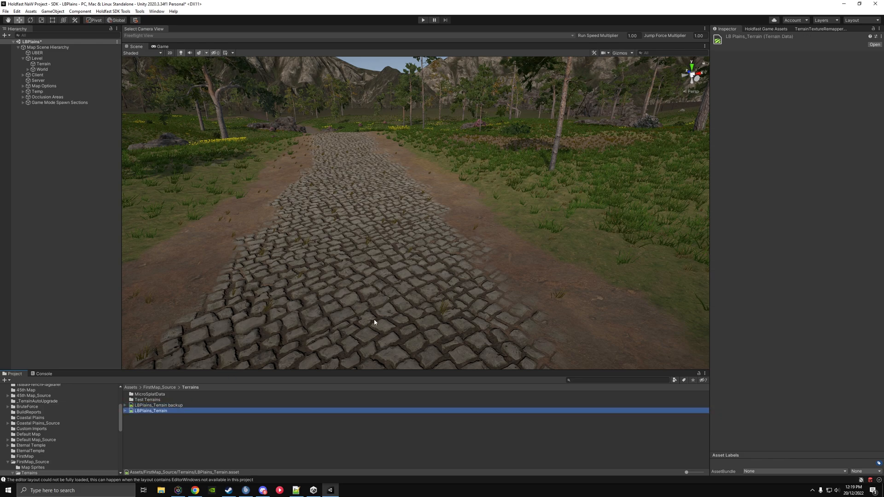
# Select the terrain in the scene and open the Terrain Texture Remapper for it.
pyautogui.click(434, 243)
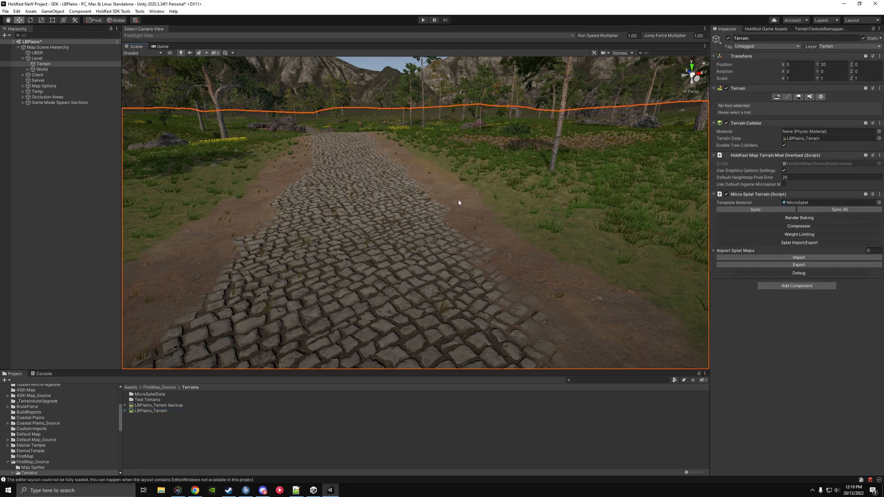
pyautogui.click(119, 11)
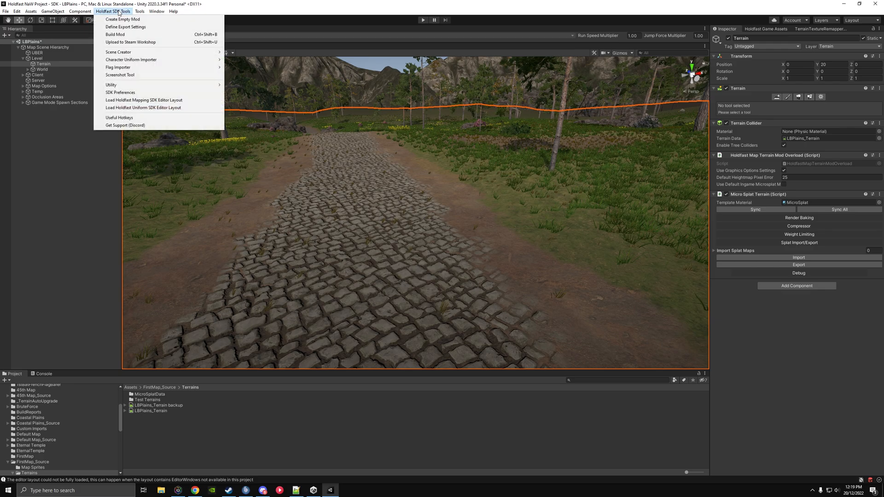
pyautogui.moveTo(130, 86)
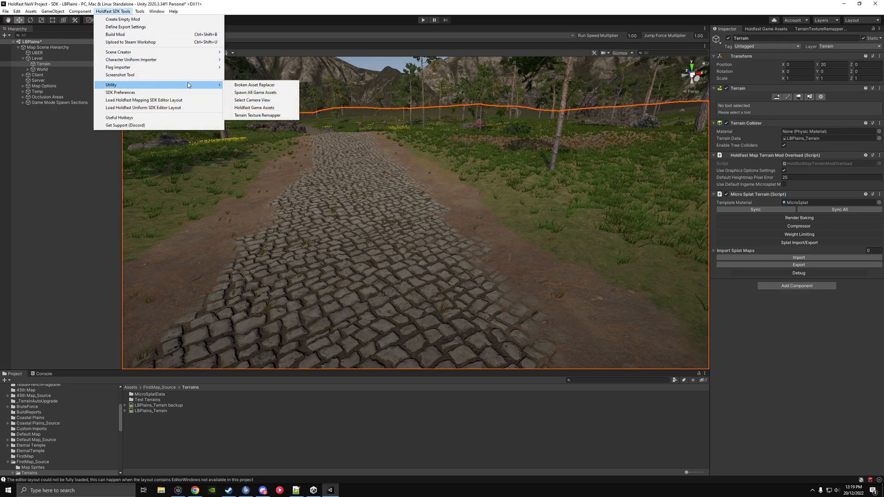
pyautogui.click(259, 116)
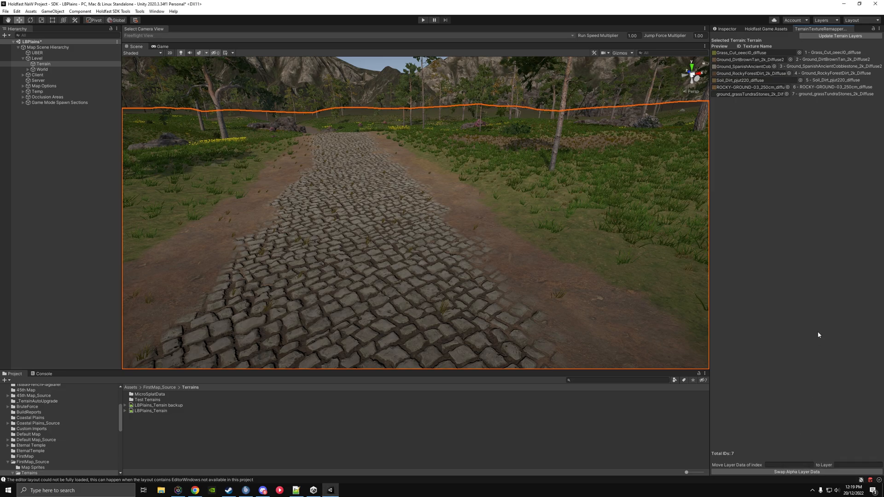
# Capture a region screenshot of the terrain's current texture list with its IDs, and return to Unity.
pyautogui.press('ctrl+Print')
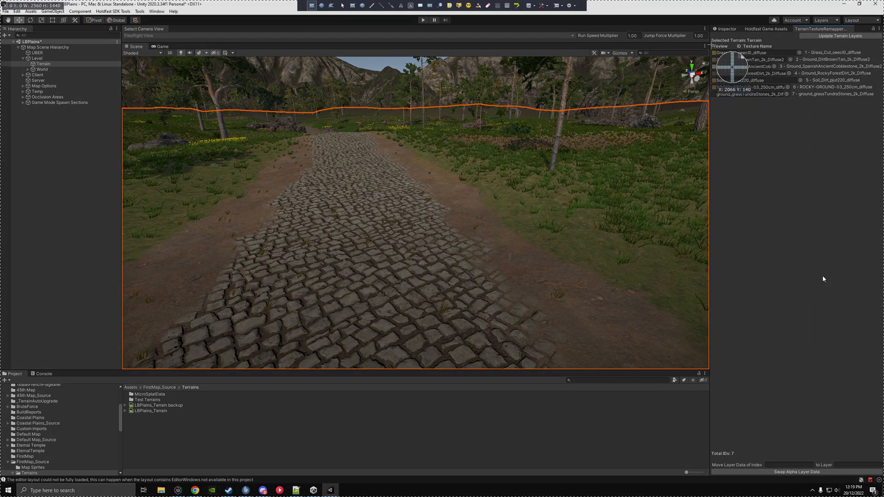
pyautogui.moveTo(711, 37); pyautogui.dragTo(860, 97)
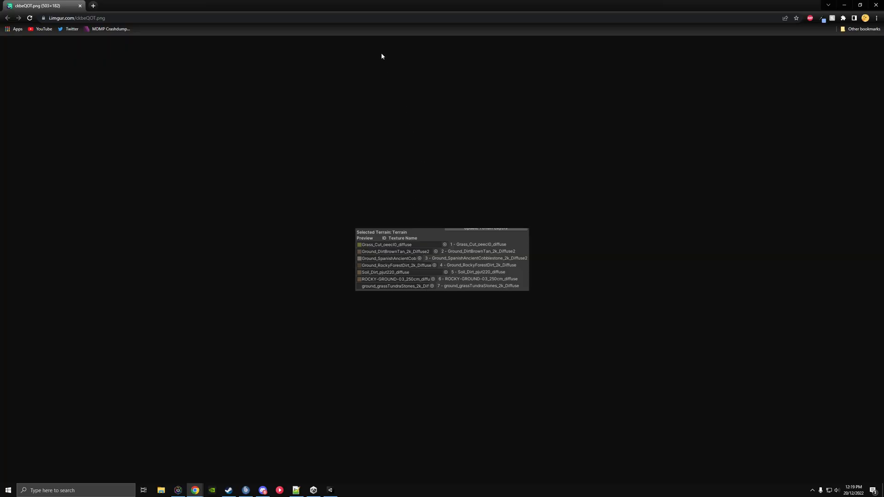
pyautogui.click(331, 489)
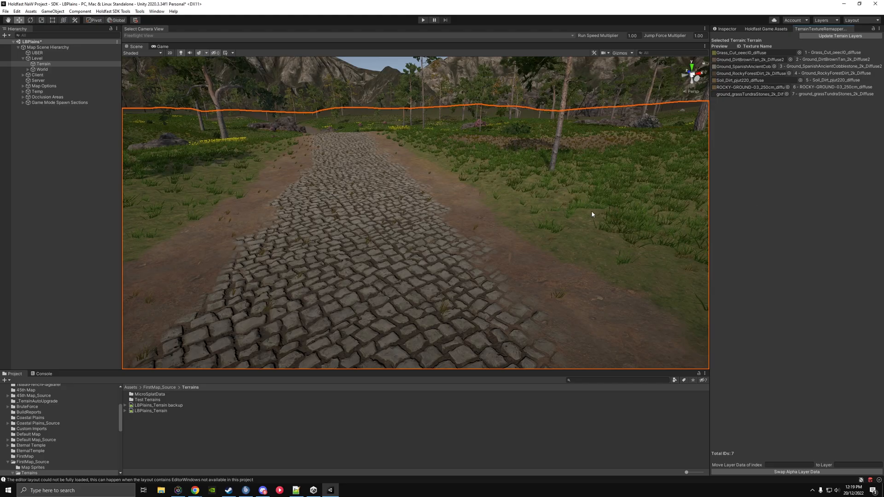
# Update the terrain layers of the selected terrain with the Terrain Texture Remapper.
pyautogui.moveTo(593, 213); pyautogui.dragTo(575, 212, button='right')
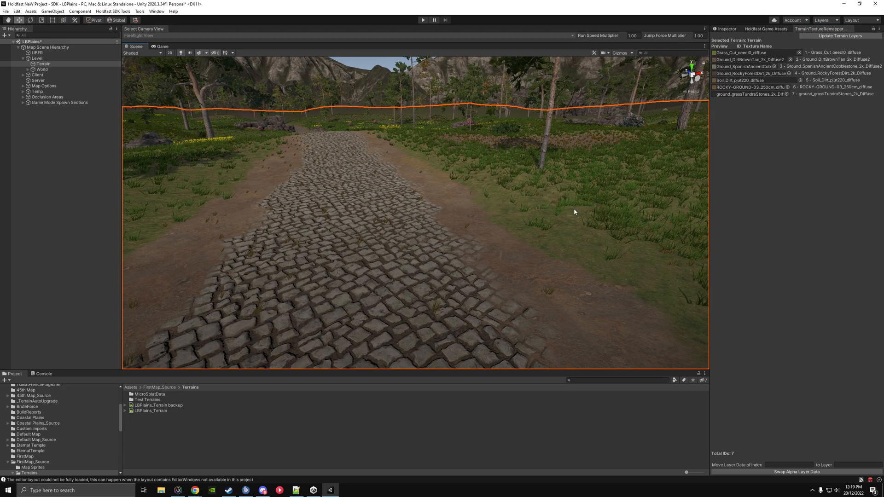
pyautogui.click(820, 37)
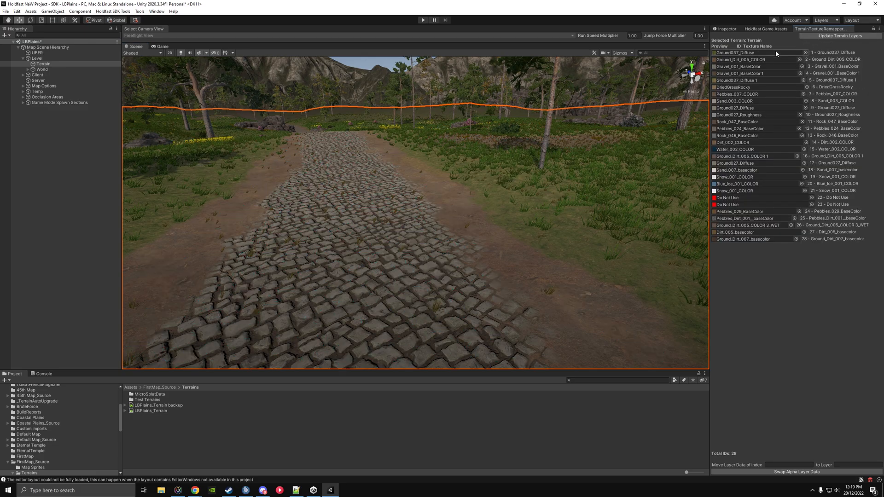
pyautogui.moveTo(580, 194); pyautogui.dragTo(570, 164, button='right')
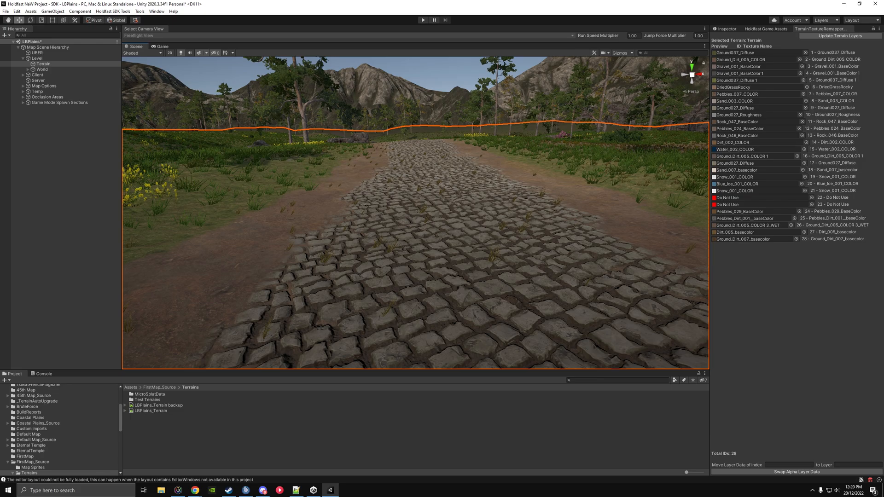
pyautogui.scroll(2, 647, 208)
# Remove the Micro Splat Terrain script component from the Terrain object.
pyautogui.click(725, 29)
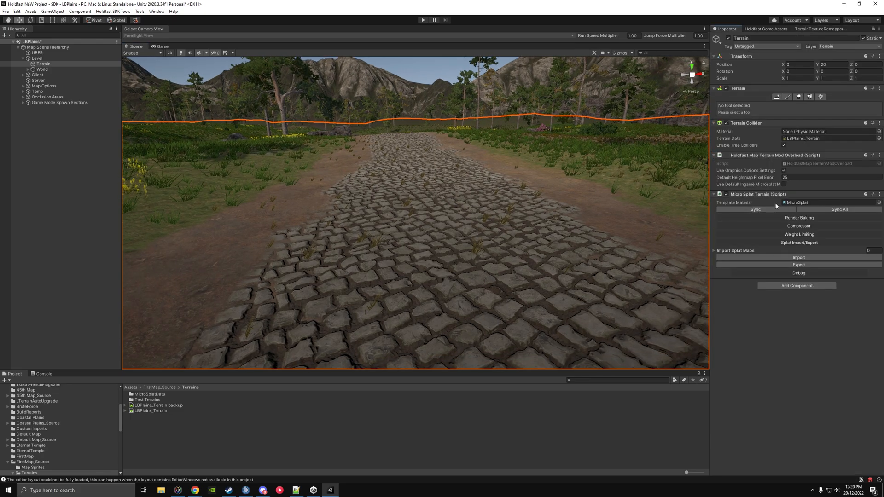
pyautogui.rightClick(753, 196)
pyautogui.click(772, 209)
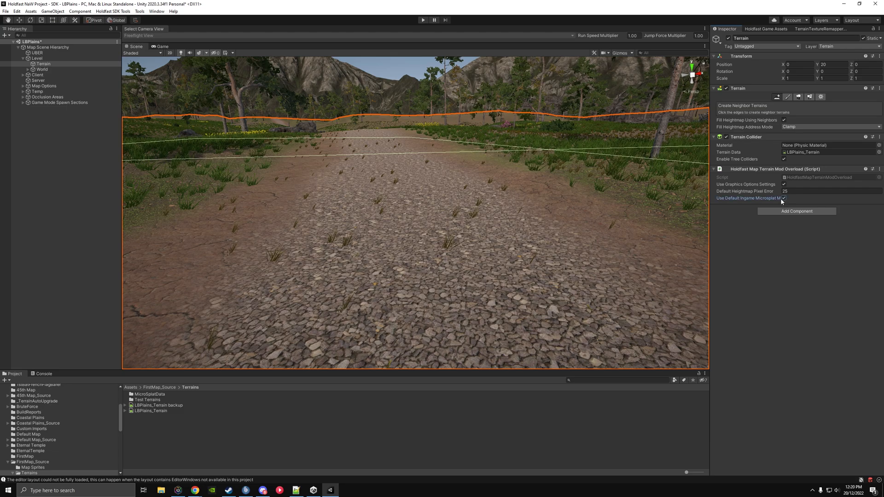
pyautogui.rightClick(781, 201)
pyautogui.click(770, 206)
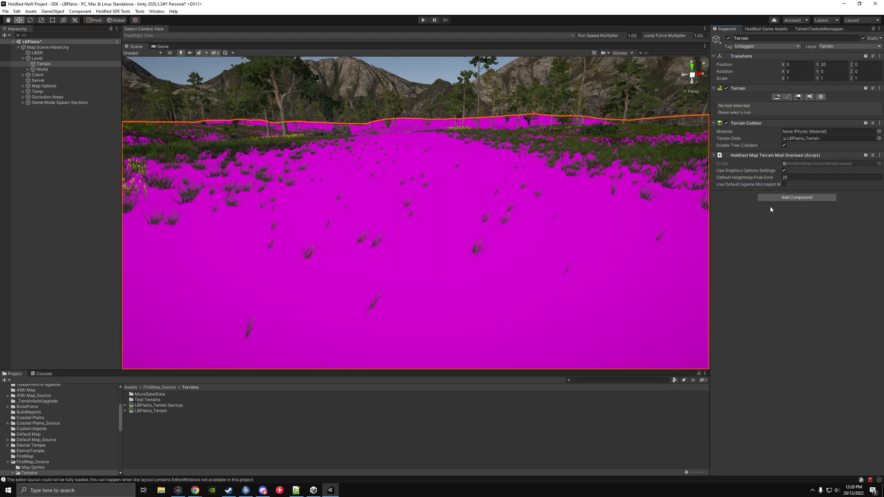
# Set the terrain's material to Default-Terrain-Standard in the terrain settings, searching the materials for "terrain-standard".
pyautogui.click(819, 98)
pyautogui.click(853, 177)
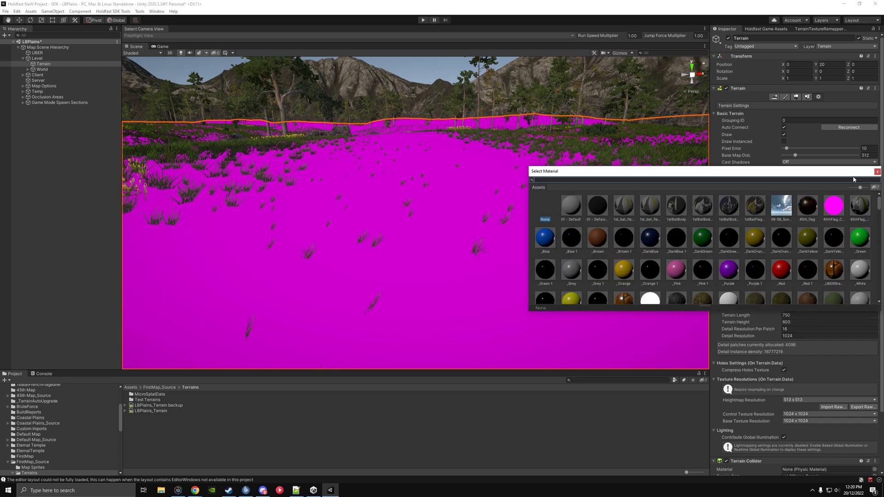
pyautogui.write('terrain-stand')
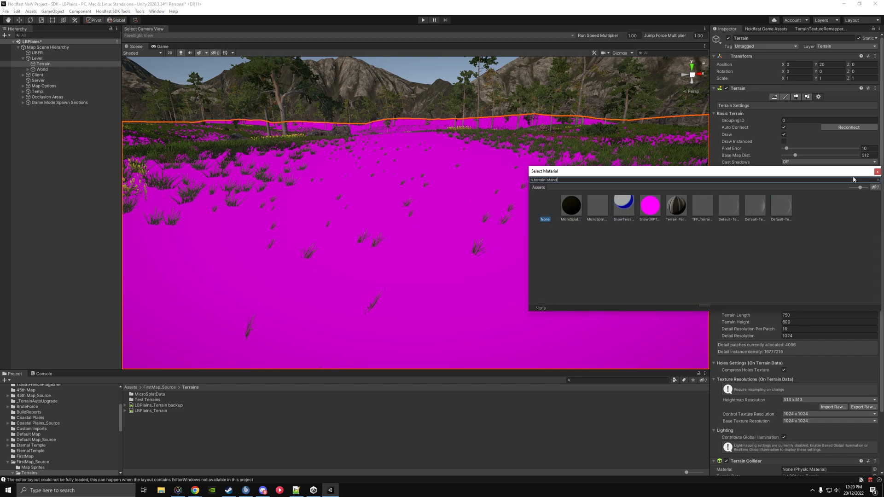
pyautogui.write('ard')
pyautogui.doubleClick(571, 208)
# Switch to the browser and examine the first images and captions of the Texture Replacements gallery on Imgur.
pyautogui.hotkey('alt', 'Tab')
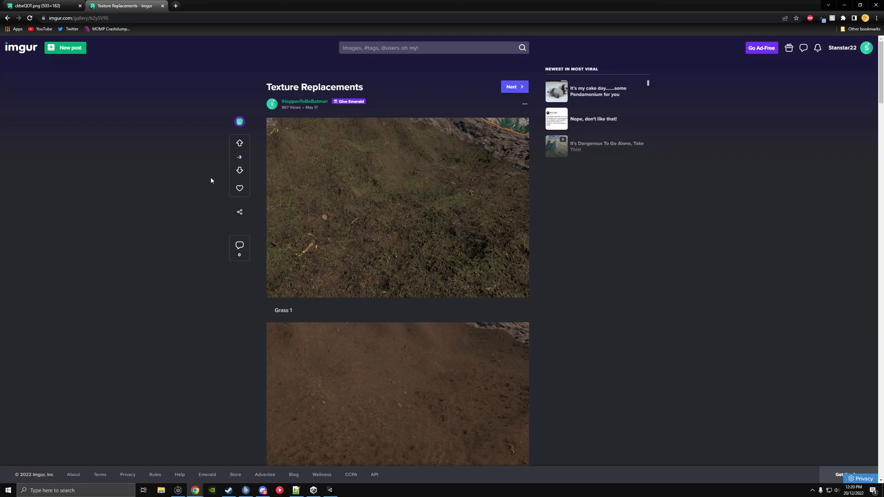
pyautogui.scroll(-1, 173, 175)
pyautogui.scroll(-1, 173, 176)
pyautogui.scroll(2, 173, 176)
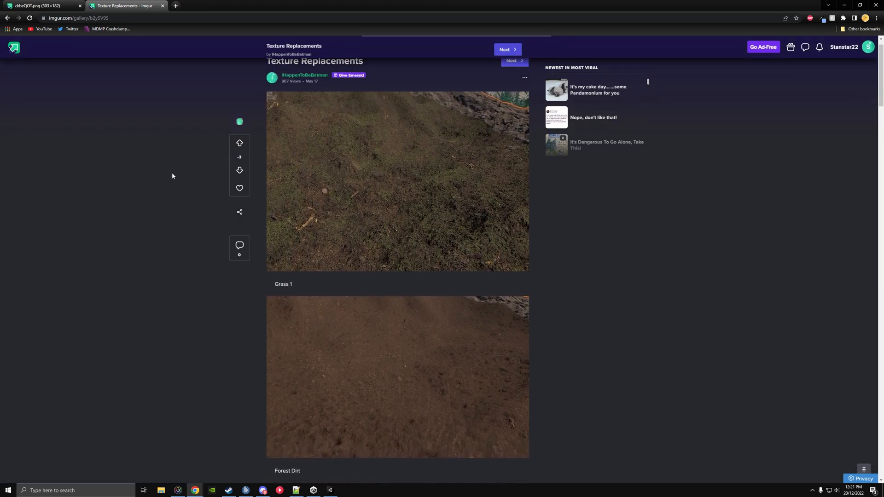
pyautogui.scroll(-2, 172, 176)
pyautogui.scroll(1, 172, 176)
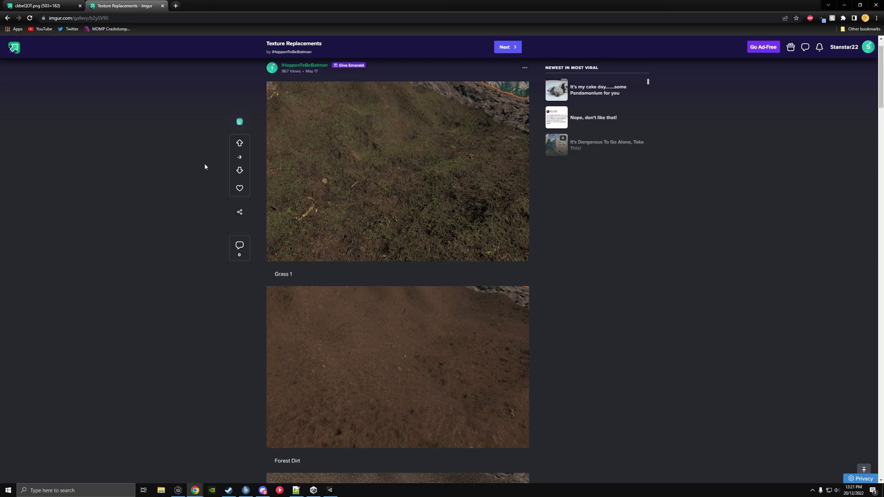
pyautogui.hotkey('alt', 'Tab')
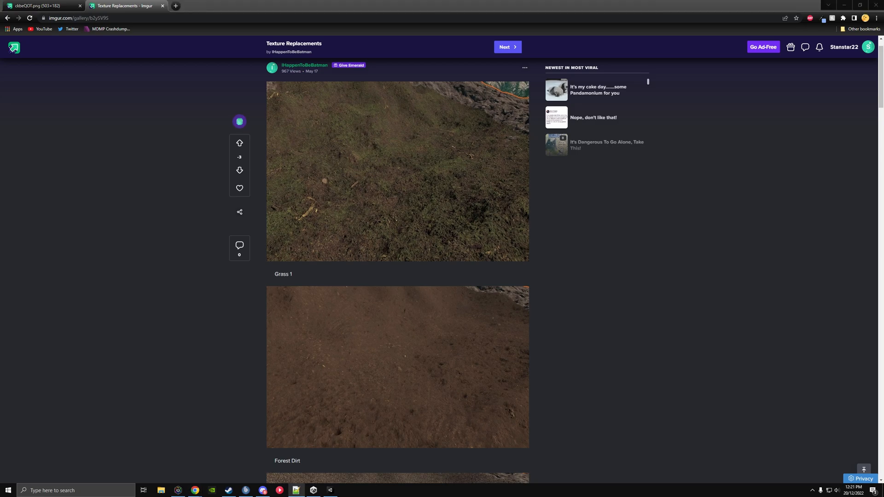
pyautogui.hotkey('alt', 'Tab')
# Look through the rest of the Texture Replacements gallery, loading the 13 remaining images, and locate the Cobblestone caption.
pyautogui.scroll(-20, 696, 225)
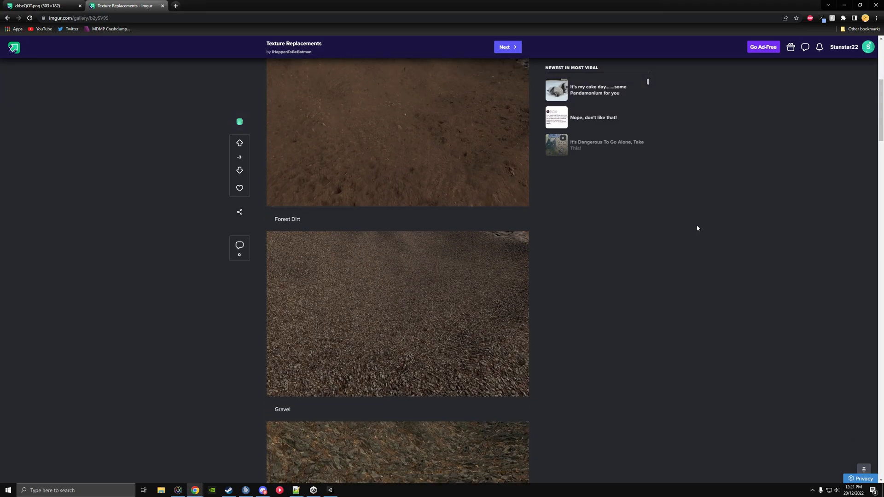
pyautogui.scroll(-9, 697, 231)
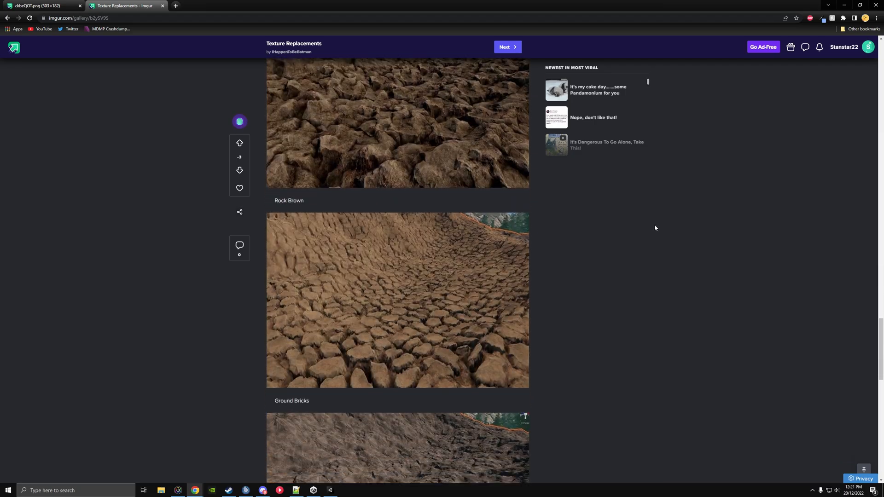
pyautogui.scroll(-1, 288, 261)
pyautogui.scroll(5, 302, 269)
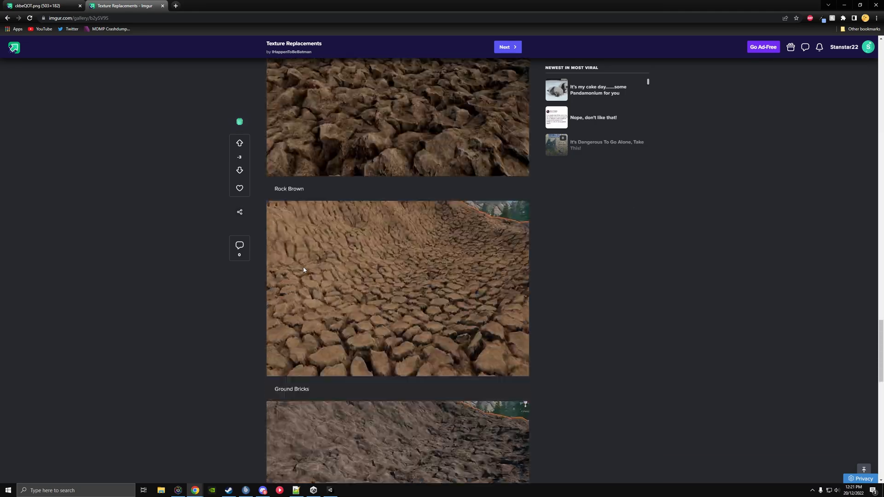
pyautogui.scroll(-9, 317, 257)
pyautogui.scroll(-7, 318, 260)
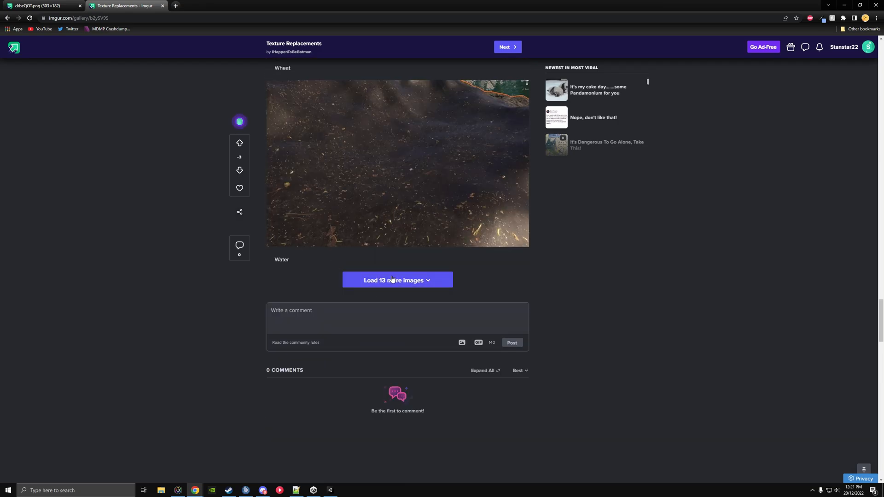
pyautogui.click(405, 278)
pyautogui.scroll(-15, 399, 265)
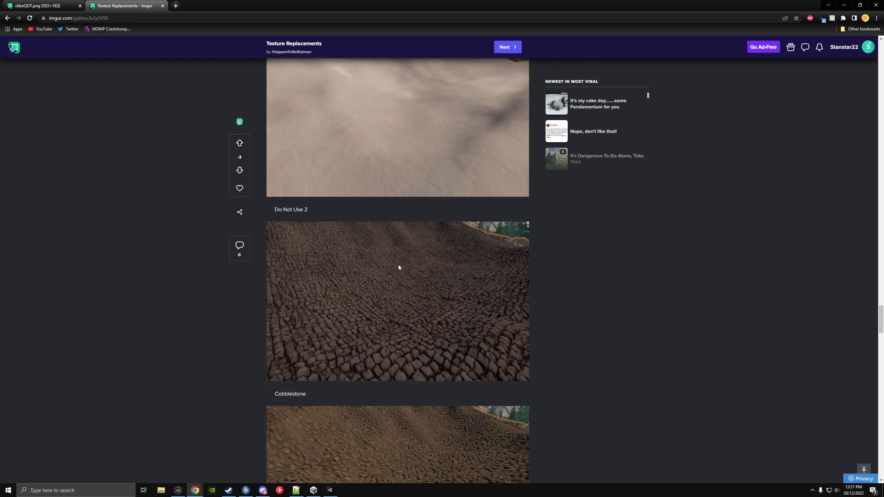
pyautogui.moveTo(274, 256); pyautogui.dragTo(313, 256)
pyautogui.scroll(1, 314, 260)
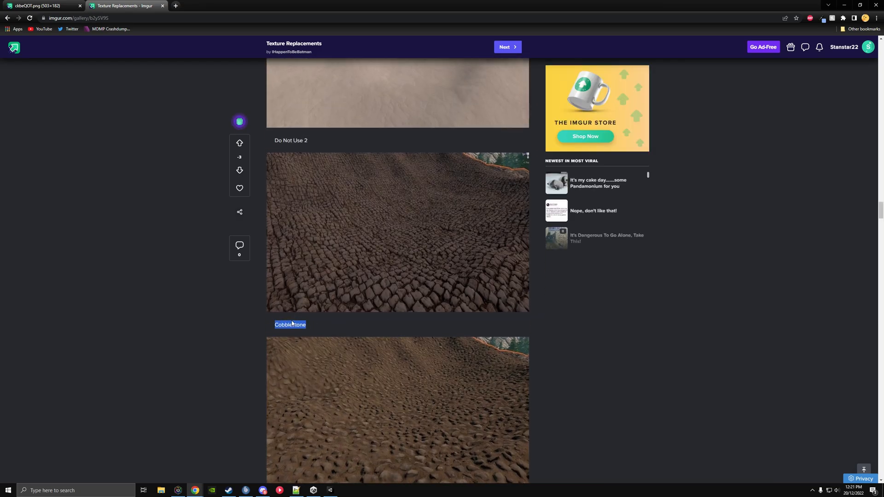
# Switch back to Unity, select the Cobblestone terrain layer for painting and preview its diffuse texture to identify the texture name.
pyautogui.click(330, 490)
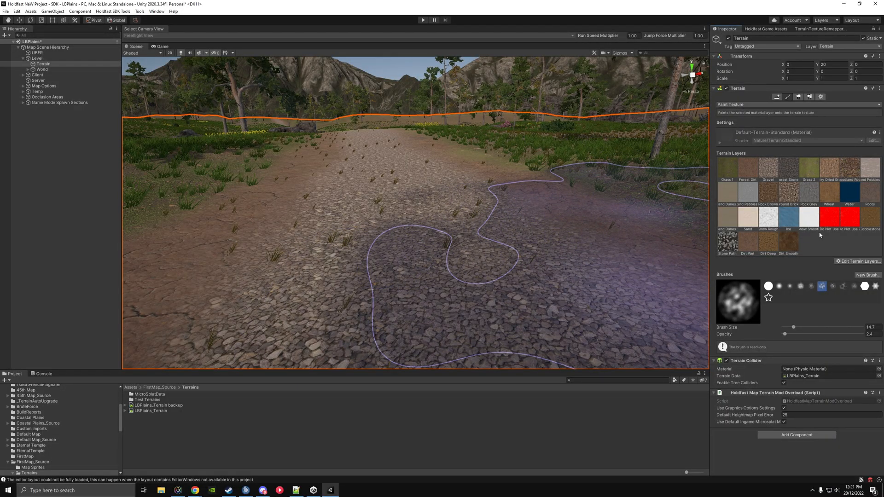
pyautogui.click(869, 217)
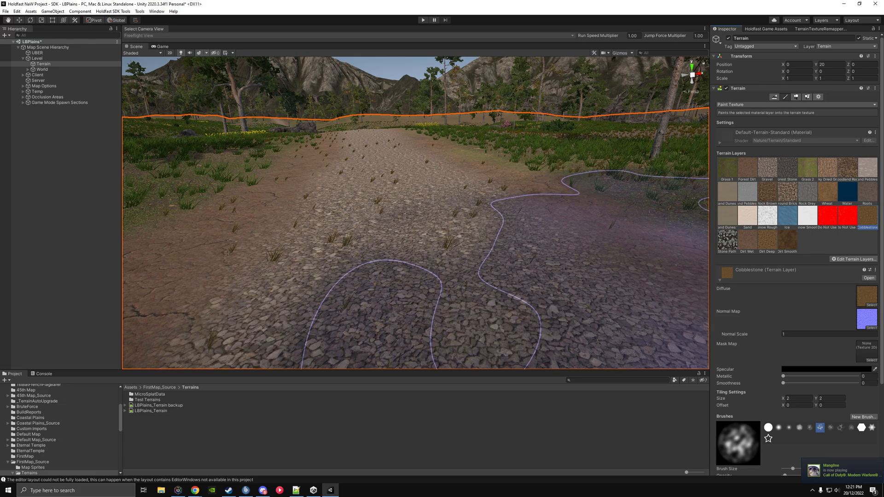
pyautogui.keyDown('ctrl'); pyautogui.click(862, 296); pyautogui.keyUp('ctrl')
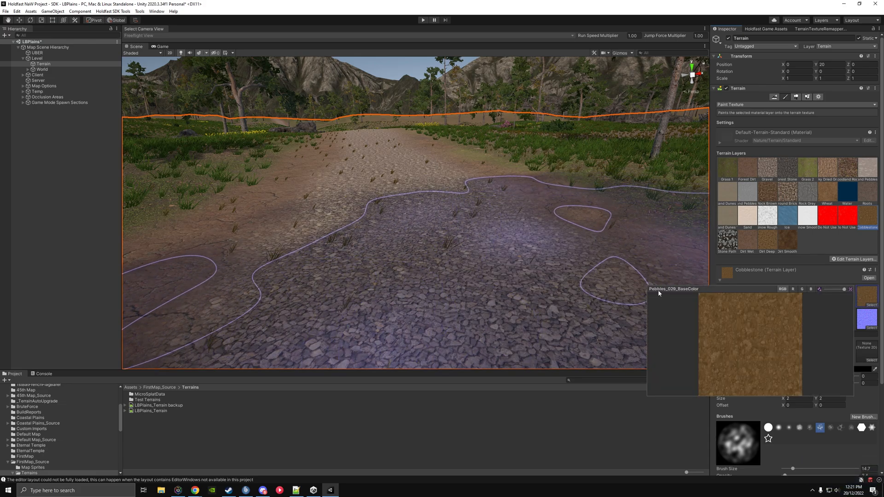
# Move the layer data of index 24 to layer 3 in the terrain texture remapper, checking the saved layer list in the browser.
pyautogui.click(821, 28)
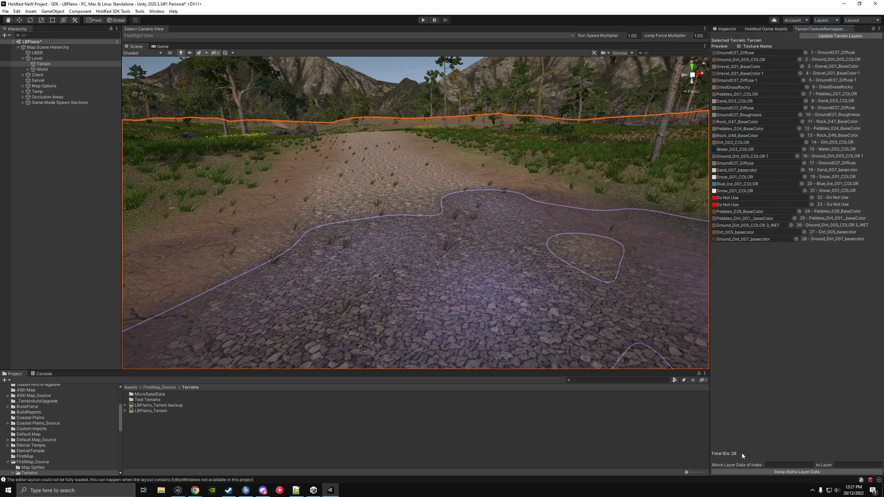
pyautogui.click(775, 465)
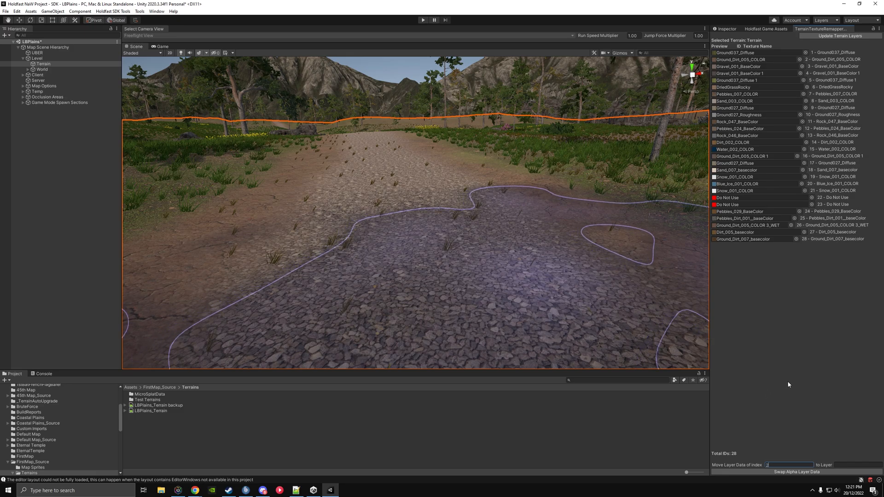
pyautogui.write('24')
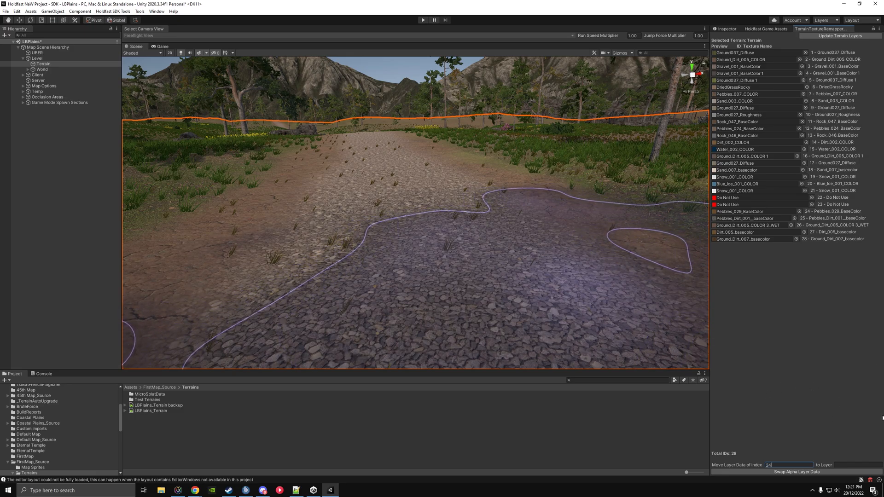
pyautogui.hotkey('alt', 'Tab')
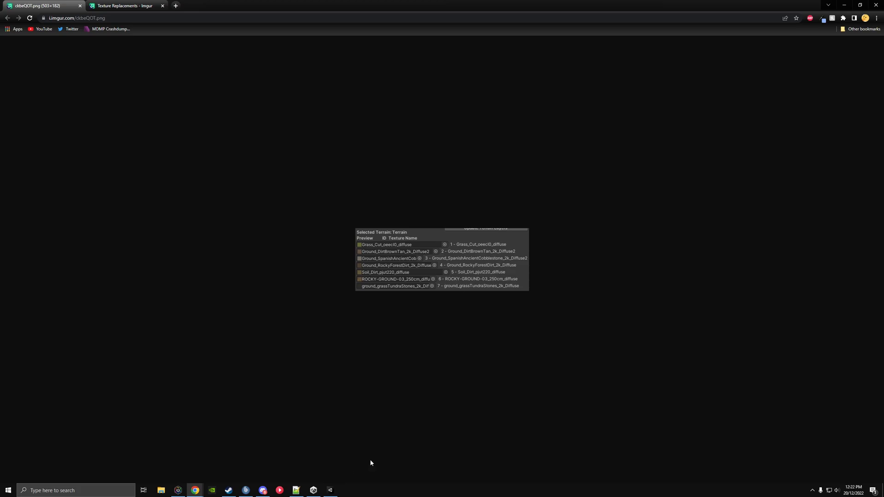
pyautogui.hotkey('alt', 'Tab')
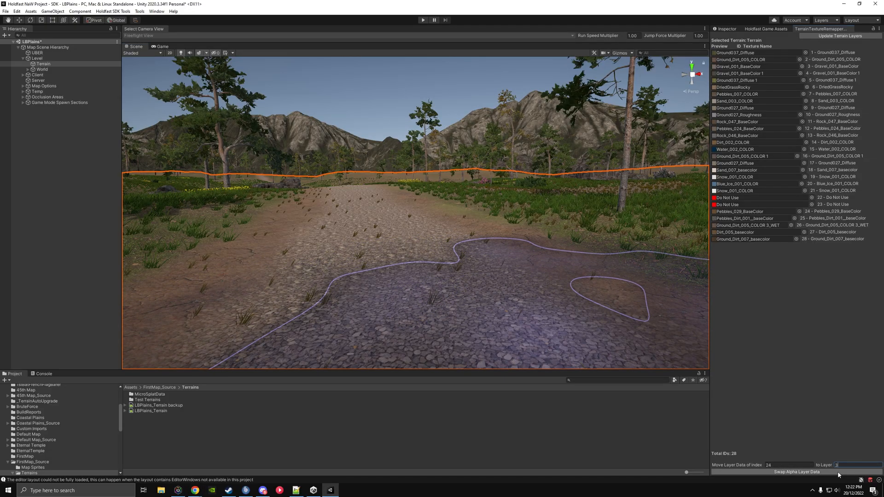
pyautogui.click(839, 472)
# Paint the Grass 1 layer along both edges of the dirt path with a soft round brush at size 5.
pyautogui.moveTo(483, 244)
pyautogui.mouseDown(button='right')
pyautogui.moveTo(458, 231)
pyautogui.moveTo(430, 242)
pyautogui.moveTo(438, 286)
pyautogui.moveTo(428, 242)
pyautogui.moveTo(329, 238)
pyautogui.moveTo(359, 245)
pyautogui.moveTo(350, 244)
pyautogui.moveTo(443, 306)
pyautogui.moveTo(429, 281)
pyautogui.mouseUp(button='right')
pyautogui.click(727, 29)
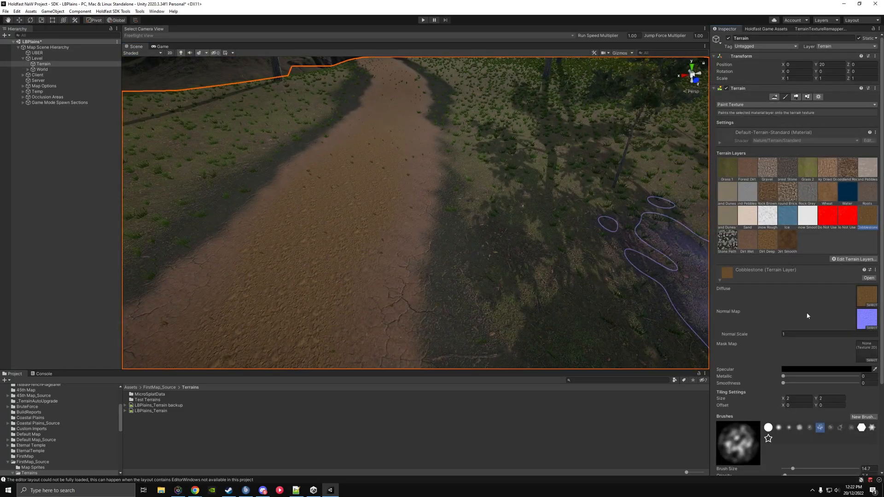
pyautogui.click(727, 168)
pyautogui.click(789, 306)
pyautogui.moveTo(793, 348); pyautogui.dragTo(789, 347)
pyautogui.moveTo(454, 176)
pyautogui.mouseDown(button='right')
pyautogui.moveTo(446, 178)
pyautogui.moveTo(502, 262)
pyautogui.mouseUp(button='right')
pyautogui.moveTo(510, 189); pyautogui.dragTo(475, 317, button='right')
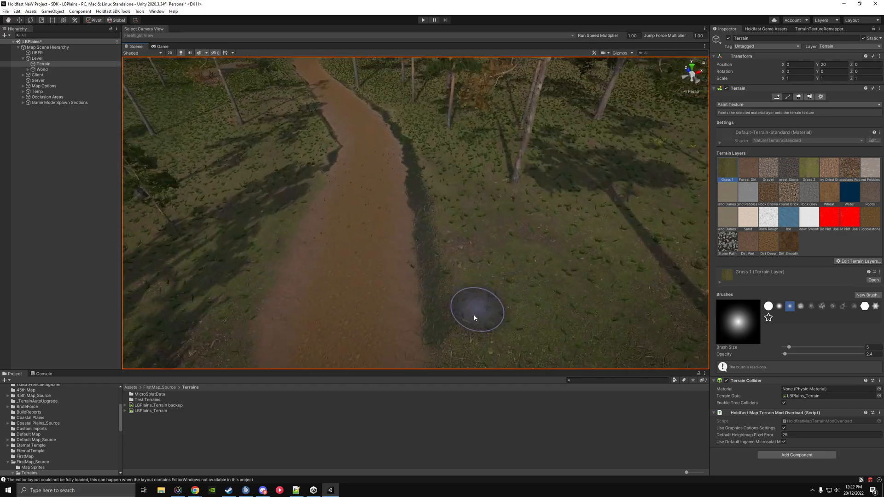
pyautogui.moveTo(474, 317); pyautogui.dragTo(406, 164)
pyautogui.moveTo(406, 164); pyautogui.dragTo(444, 314, button='right')
pyautogui.moveTo(444, 313); pyautogui.dragTo(407, 173)
pyautogui.moveTo(406, 174); pyautogui.dragTo(484, 232, button='right')
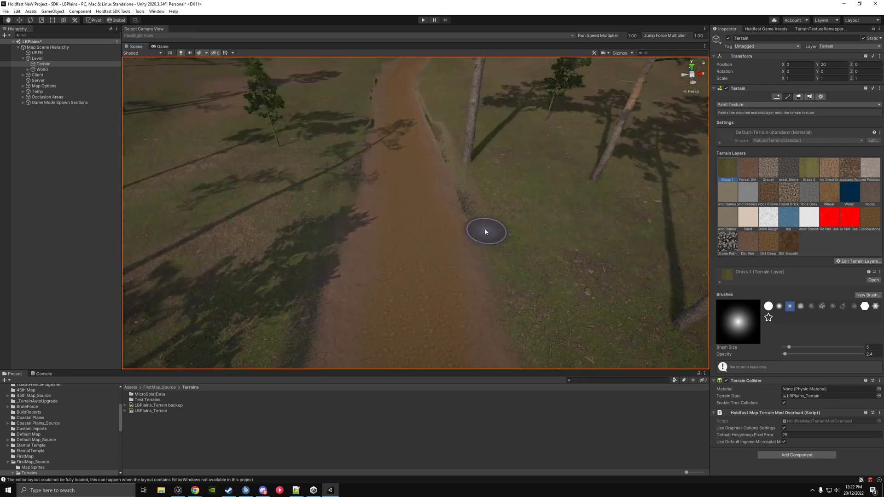
pyautogui.moveTo(485, 232); pyautogui.dragTo(427, 117)
pyautogui.moveTo(427, 117)
pyautogui.mouseDown(button='right')
pyautogui.moveTo(368, 73)
pyautogui.moveTo(428, 180)
pyautogui.moveTo(485, 231)
pyautogui.moveTo(425, 146)
pyautogui.mouseUp(button='right')
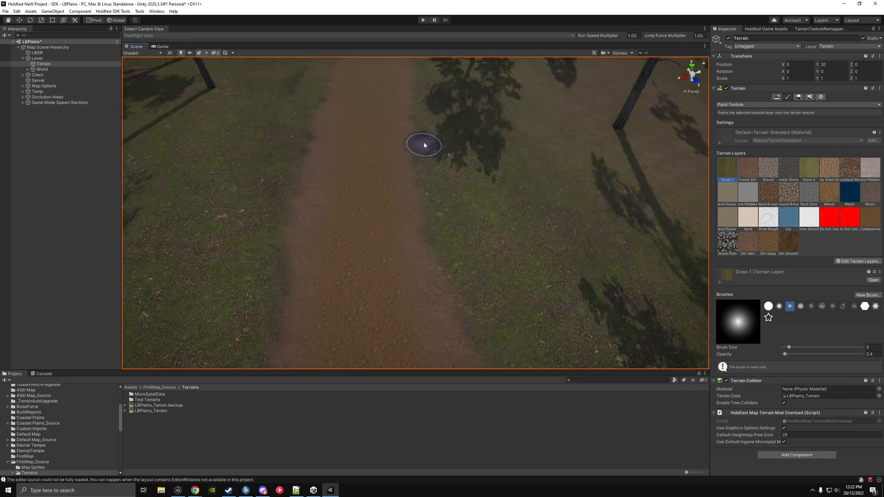
pyautogui.moveTo(304, 123); pyautogui.dragTo(302, 288)
pyautogui.moveTo(302, 289)
pyautogui.mouseDown(button='right')
pyautogui.moveTo(523, 235)
pyautogui.moveTo(406, 337)
pyautogui.moveTo(415, 247)
pyautogui.moveTo(450, 221)
pyautogui.moveTo(456, 316)
pyautogui.moveTo(451, 281)
pyautogui.moveTo(477, 174)
pyautogui.moveTo(530, 287)
pyautogui.mouseUp(button='right')
pyautogui.press('.')
# Duplicate the LBPlains_Terrain asset and delete the original LBPlains_Terrain.
pyautogui.click(162, 413)
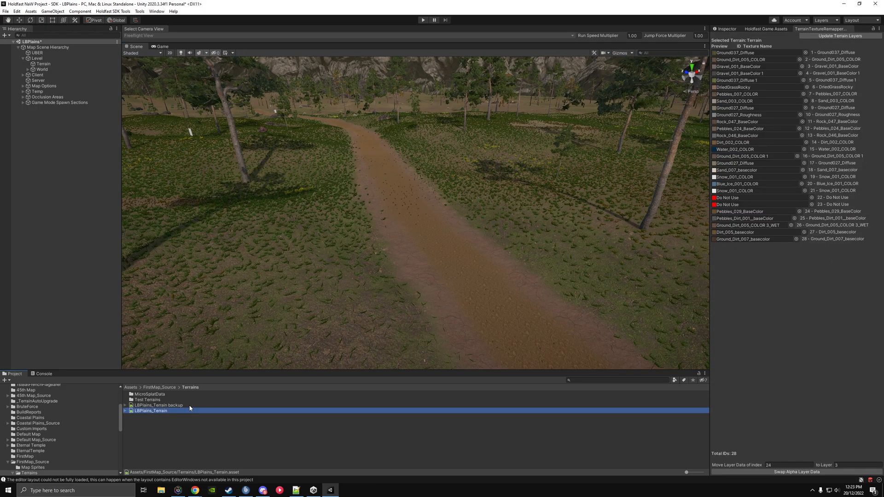
pyautogui.click(726, 29)
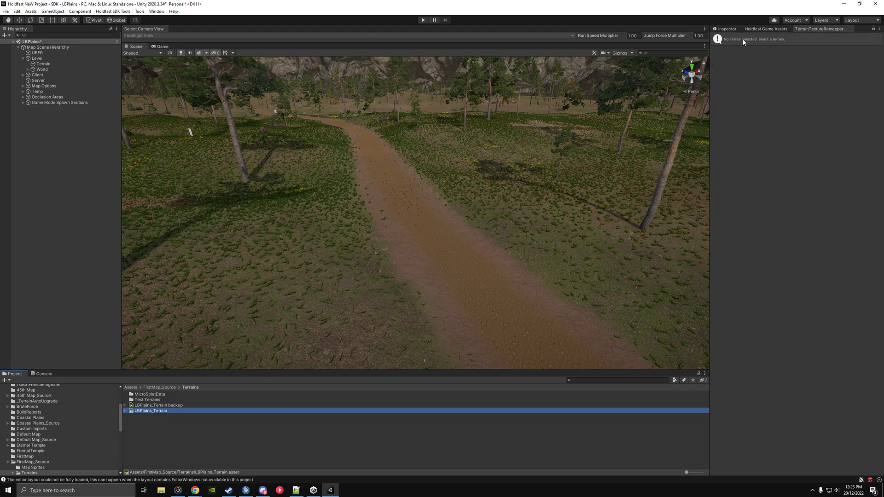
pyautogui.click(161, 410)
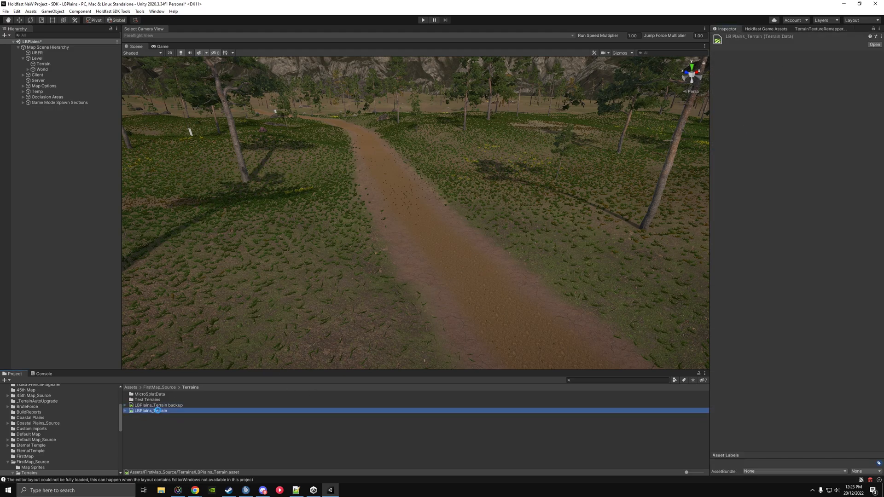
pyautogui.hotkey('ctrl', 'd')
pyautogui.click(163, 418)
pyautogui.press('Delete')
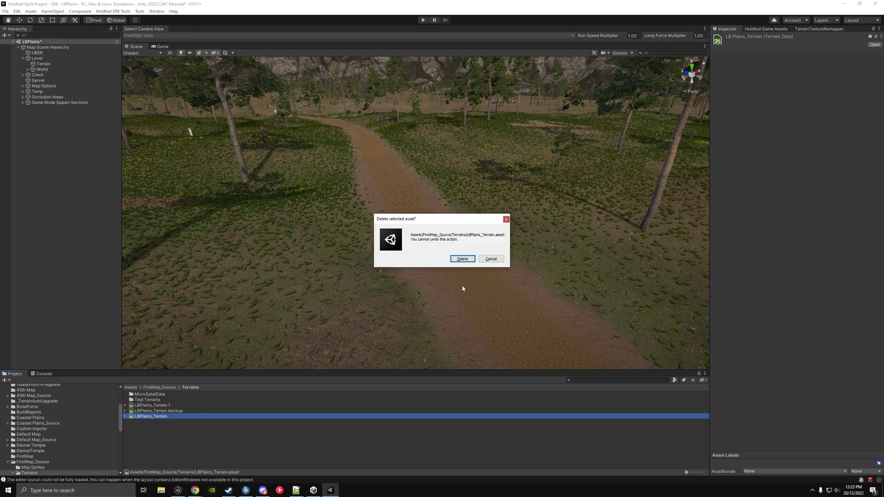
pyautogui.click(462, 258)
# Duplicate the LBPlains_Terrain backup asset and assign the copy as terrain data to the Terrain object and its collider.
pyautogui.click(45, 64)
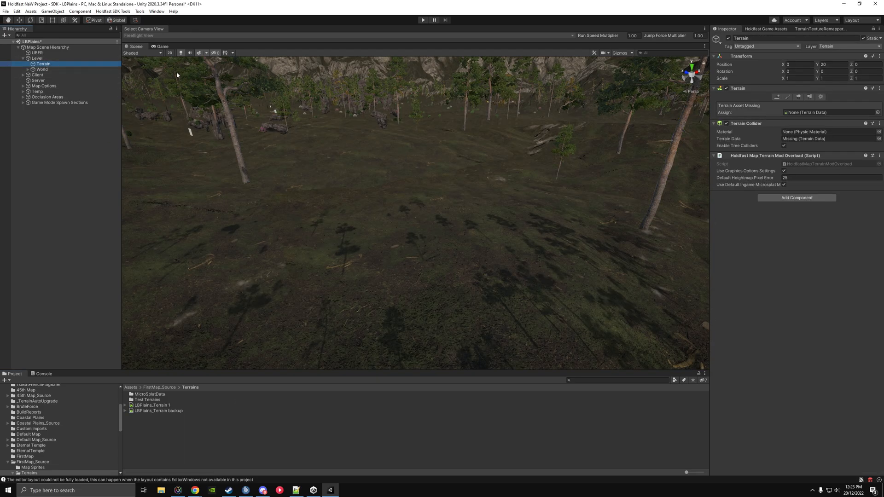
pyautogui.click(161, 411)
pyautogui.hotkey('ctrl', 'd')
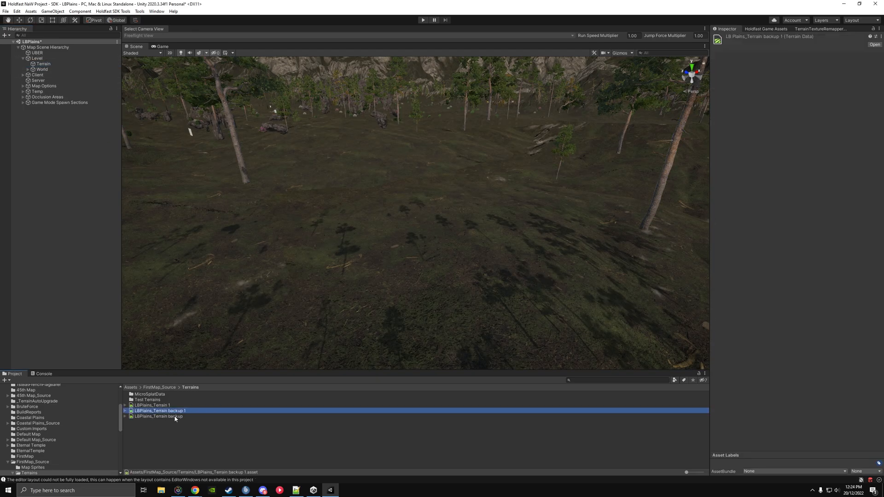
pyautogui.click(43, 64)
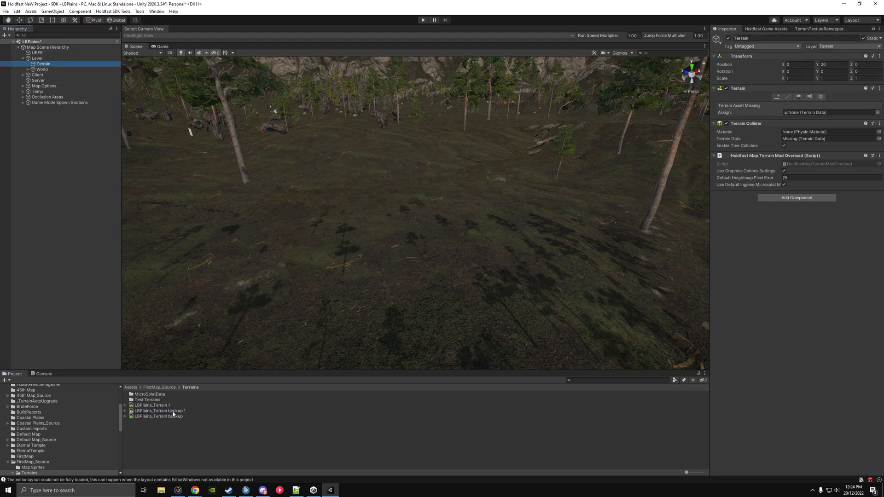
pyautogui.moveTo(173, 414)
pyautogui.mouseDown()
pyautogui.moveTo(772, 183)
pyautogui.moveTo(802, 112)
pyautogui.mouseUp()
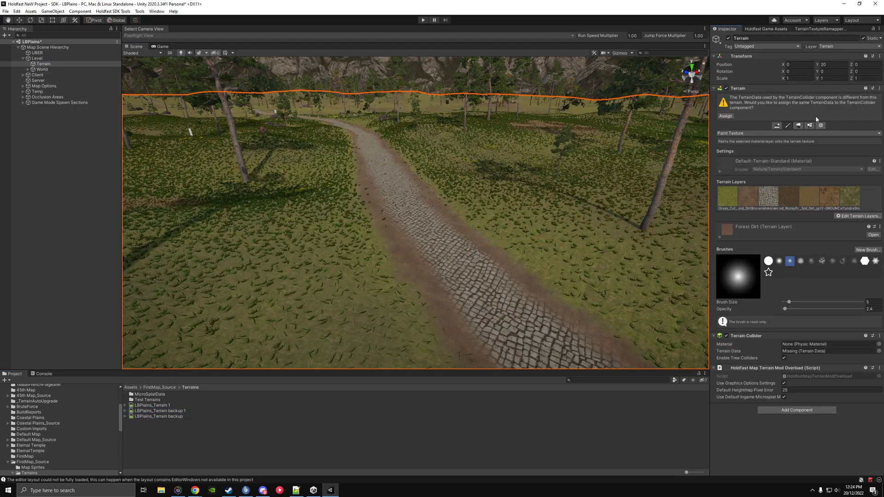
pyautogui.click(726, 116)
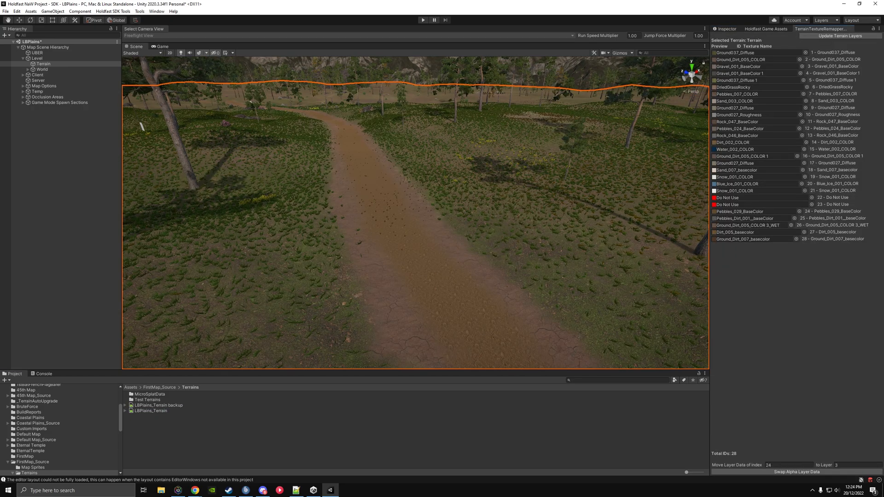
# Compare the Forest Stone layer with the Imgur replacement gallery and move the layer data of index 6 to layer 4.
pyautogui.hotkey('alt', 'Tab')
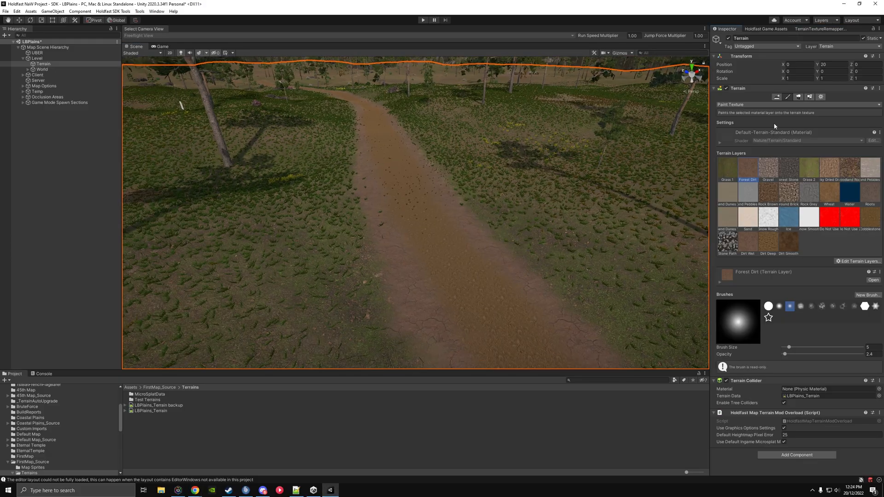
pyautogui.click(788, 168)
pyautogui.moveTo(462, 193)
pyautogui.mouseDown(button='right')
pyautogui.moveTo(462, 154)
pyautogui.moveTo(273, 257)
pyautogui.moveTo(529, 196)
pyautogui.mouseUp(button='right')
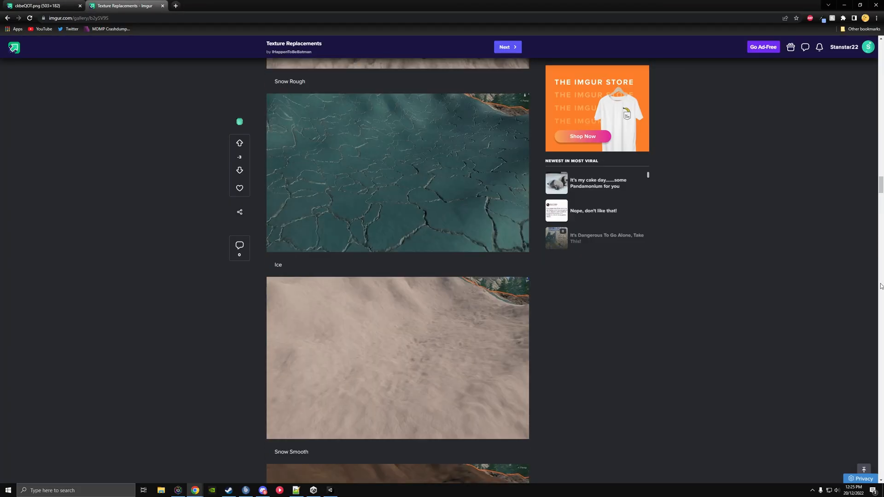
pyautogui.scroll(-10, 398, 272)
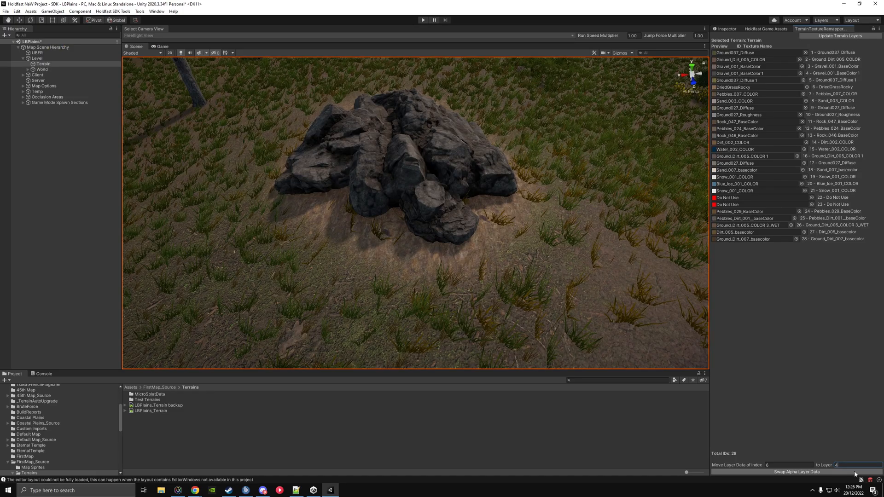
pyautogui.click(855, 472)
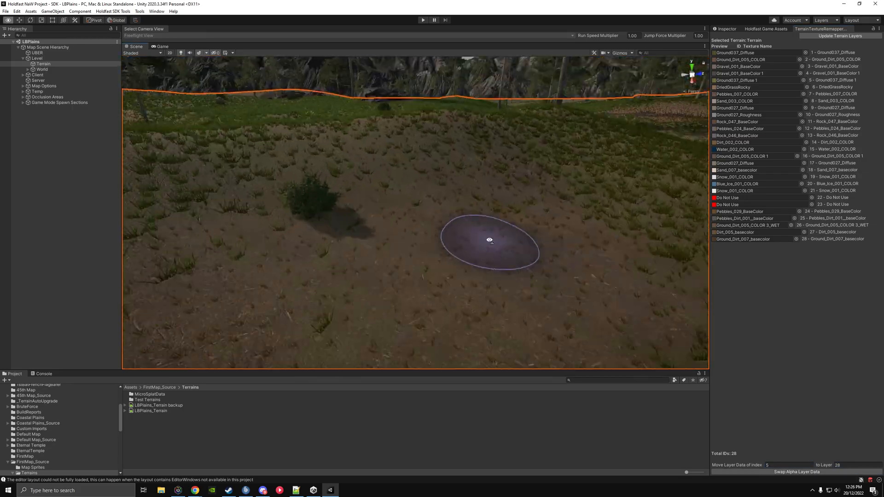
# Expand the LBPlains_Terrain asset and examine the red and blue channels of its SplatAlpha 1 map.
pyautogui.moveTo(485, 239); pyautogui.dragTo(592, 250, button='right')
pyautogui.press('w')
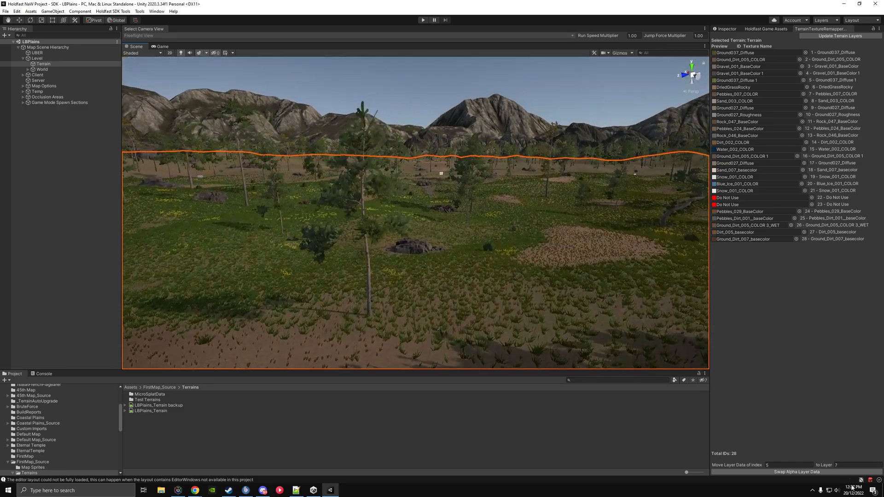
pyautogui.click(125, 411)
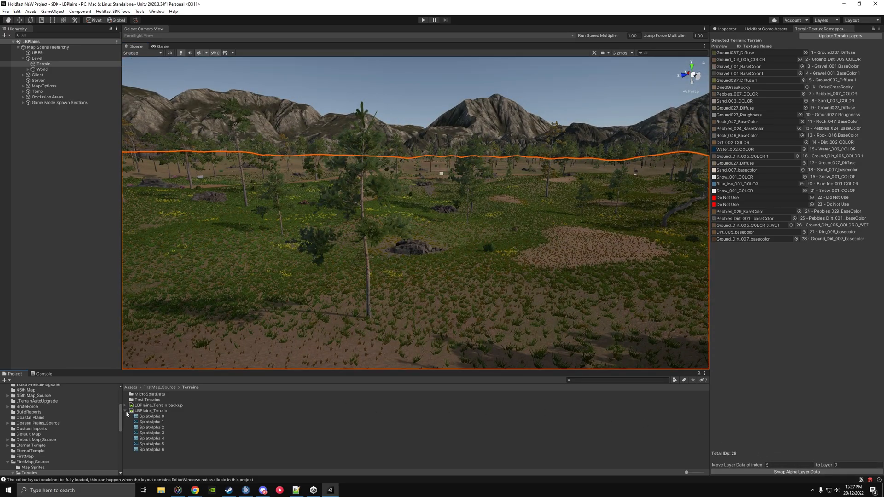
pyautogui.click(147, 422)
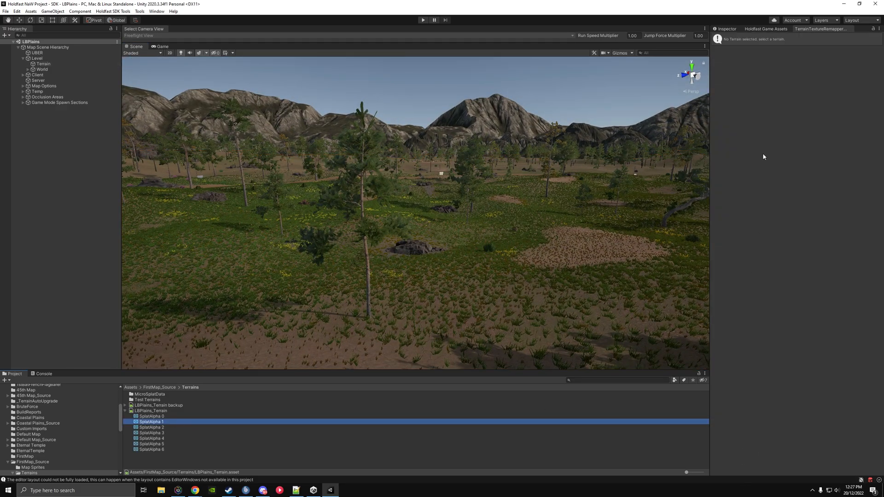
pyautogui.click(725, 29)
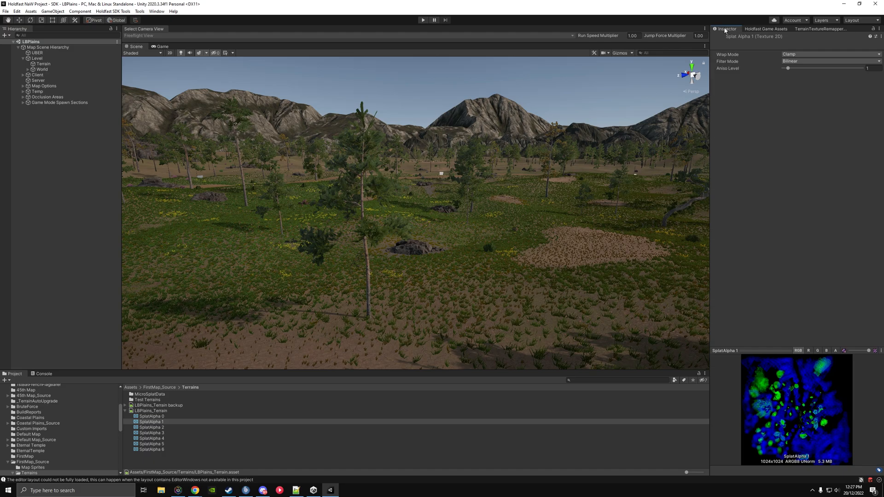
pyautogui.click(809, 352)
pyautogui.click(827, 351)
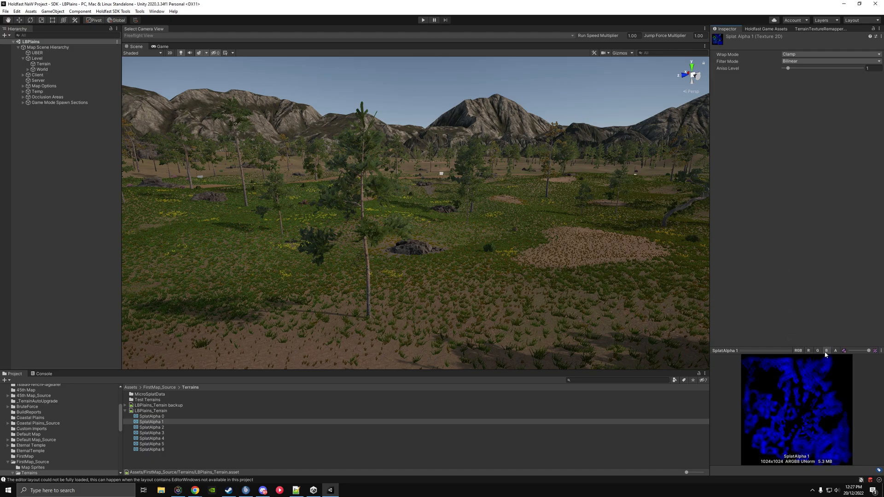
pyautogui.click(811, 351)
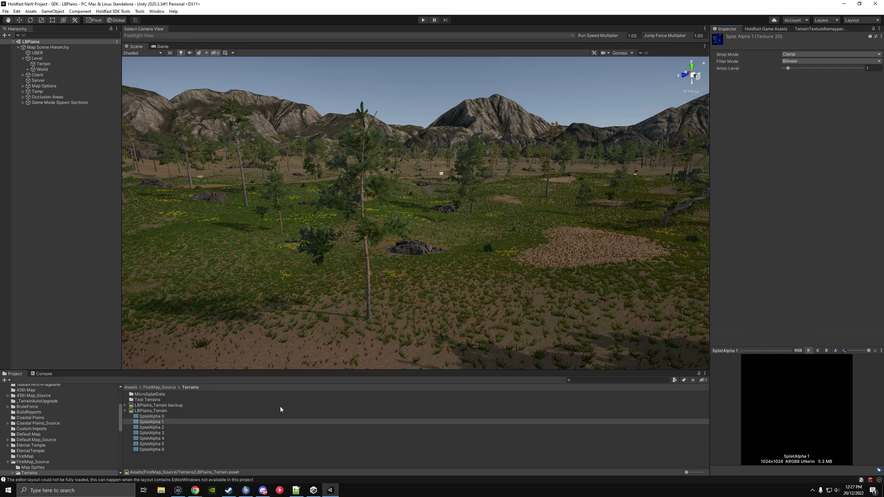
pyautogui.click(152, 422)
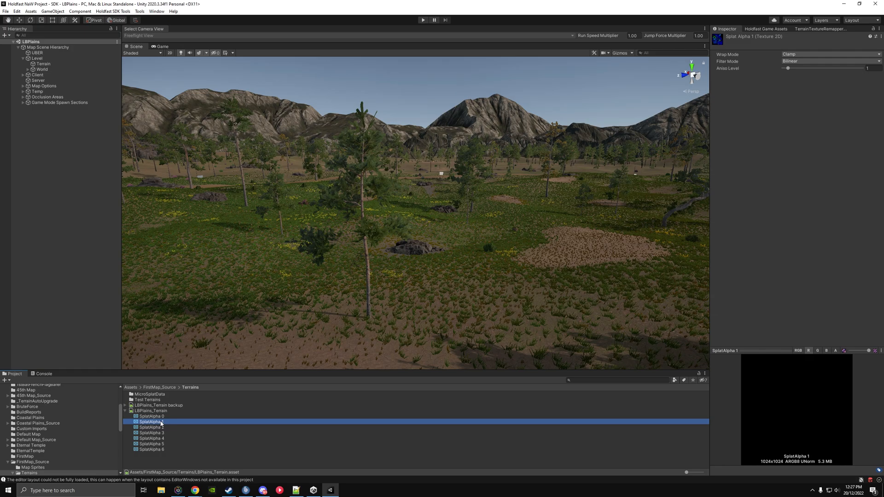
pyautogui.click(810, 352)
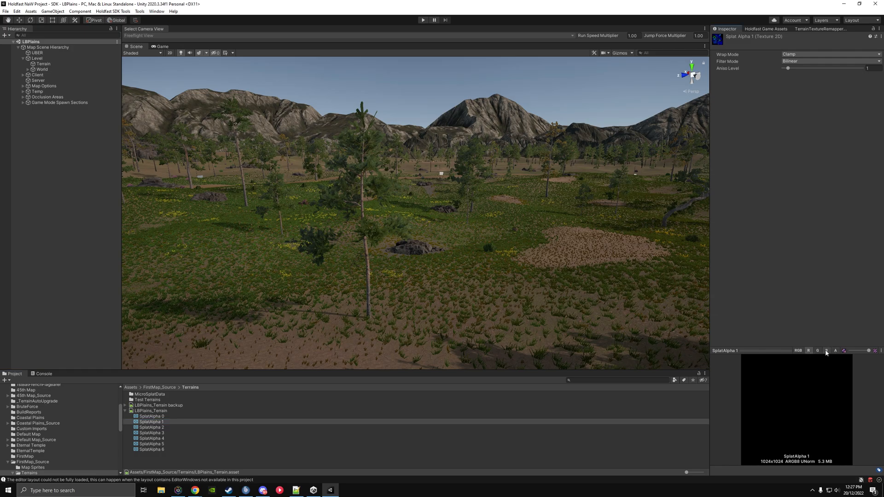
pyautogui.click(828, 351)
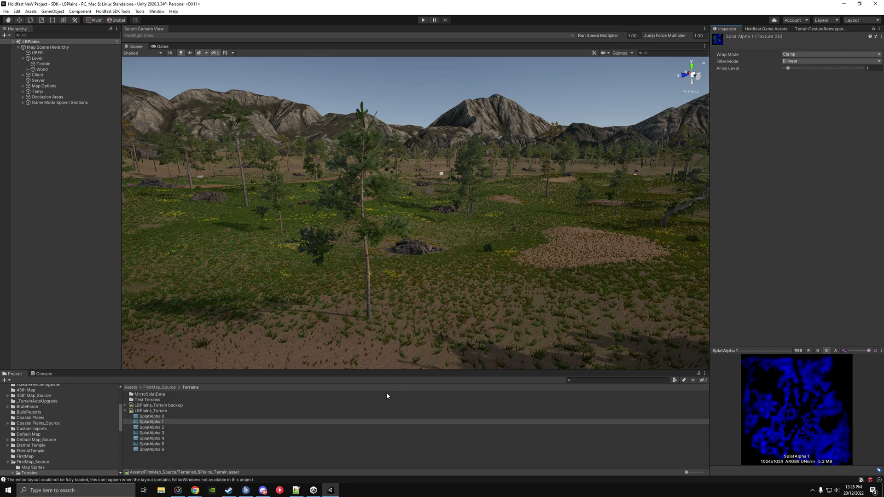
# Examine the red and alpha channels of the terrain's SplatAlpha 2 map.
pyautogui.click(561, 426)
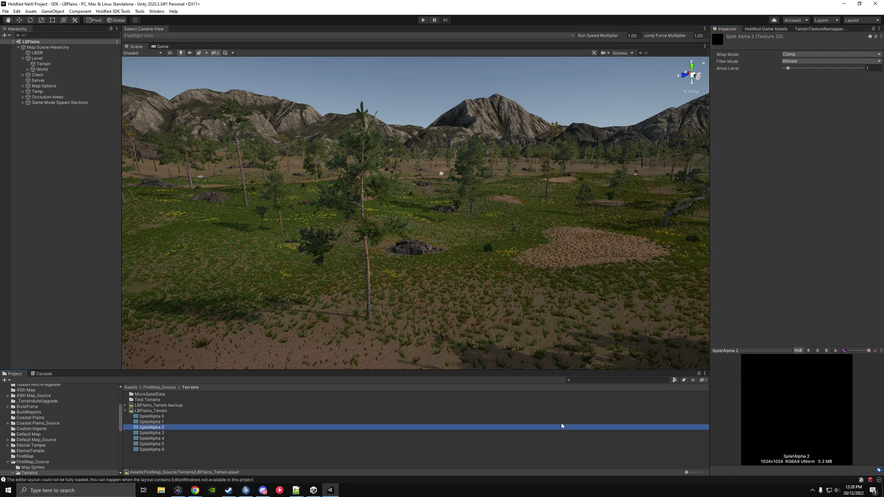
pyautogui.click(809, 351)
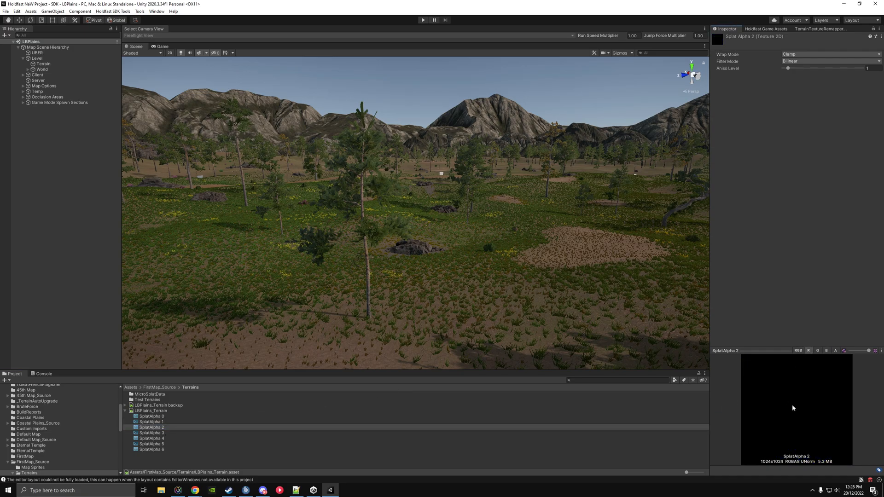
pyautogui.click(835, 351)
# Move the terrain's layer data from index 7 to layer 9, swap the alpha data again, and recheck SplatAlpha 1 and SplatAlpha 2.
pyautogui.click(441, 317)
pyautogui.click(820, 28)
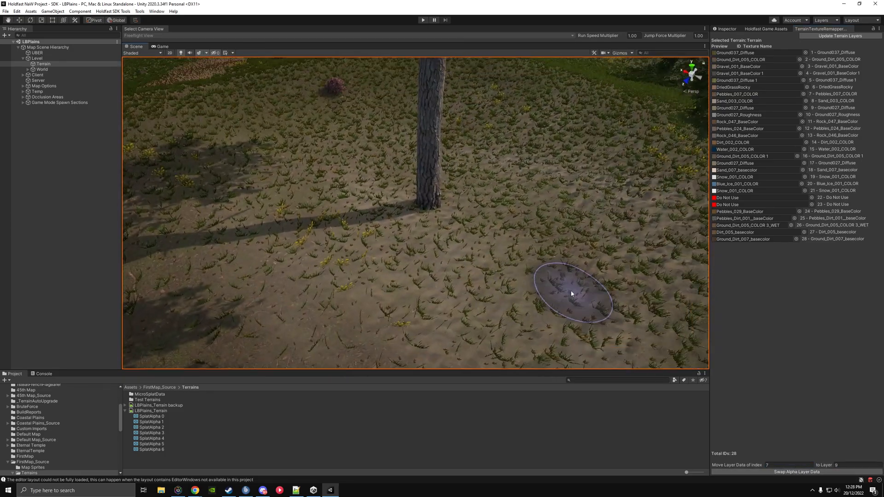
pyautogui.click(156, 427)
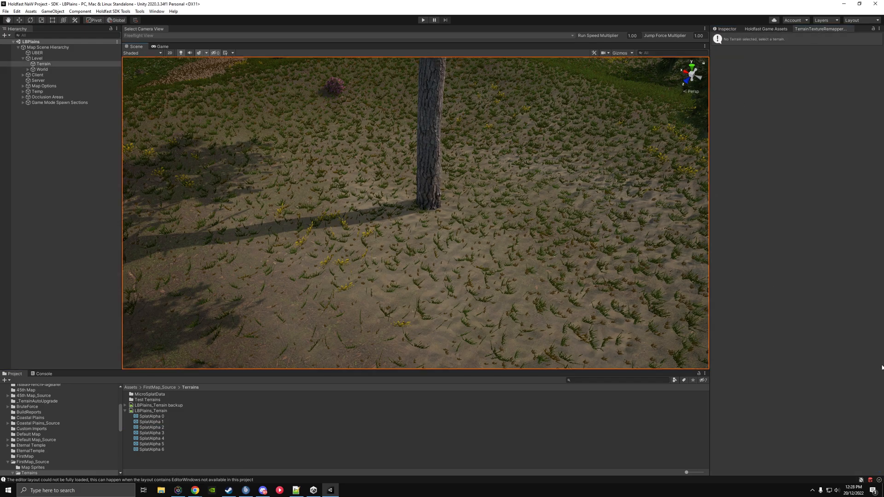
pyautogui.click(799, 472)
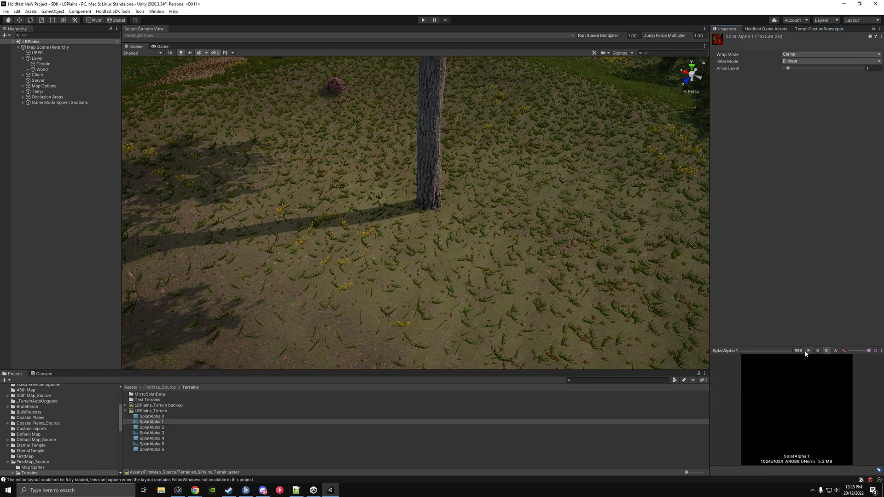
pyautogui.click(152, 428)
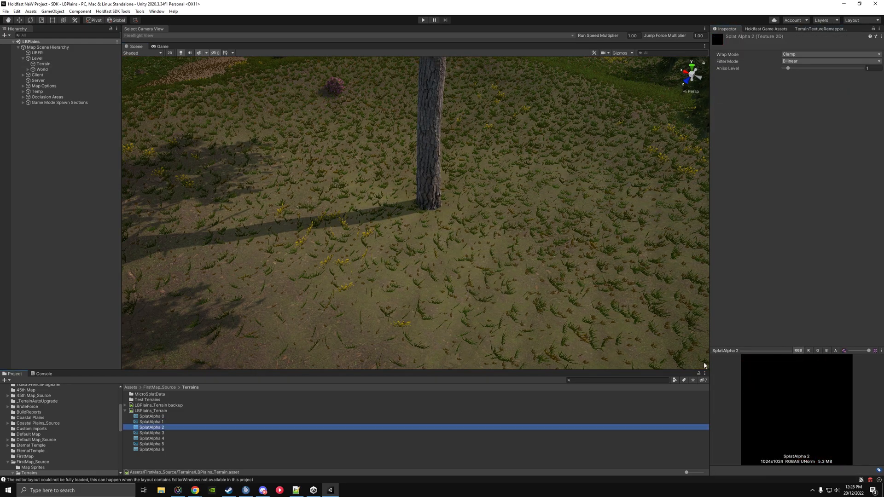